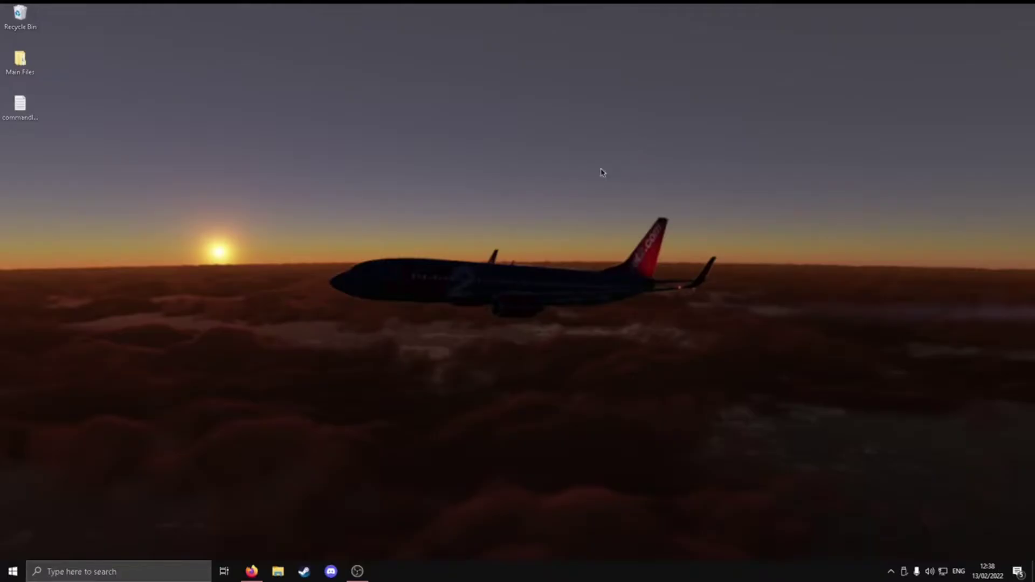
Step: Return to the DXVK Version 1.7 GitHub release and scroll down to its assets
{"action": "left_click", "coordinate": [251, 570]}
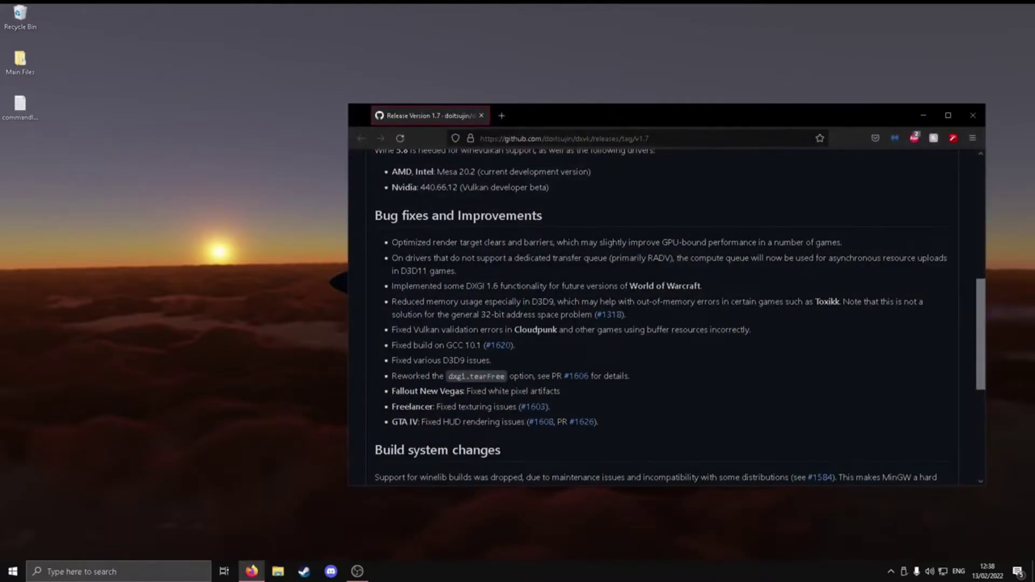
{"action": "scroll", "coordinate": [503, 307], "scroll_direction": "up", "scroll_amount": 6}
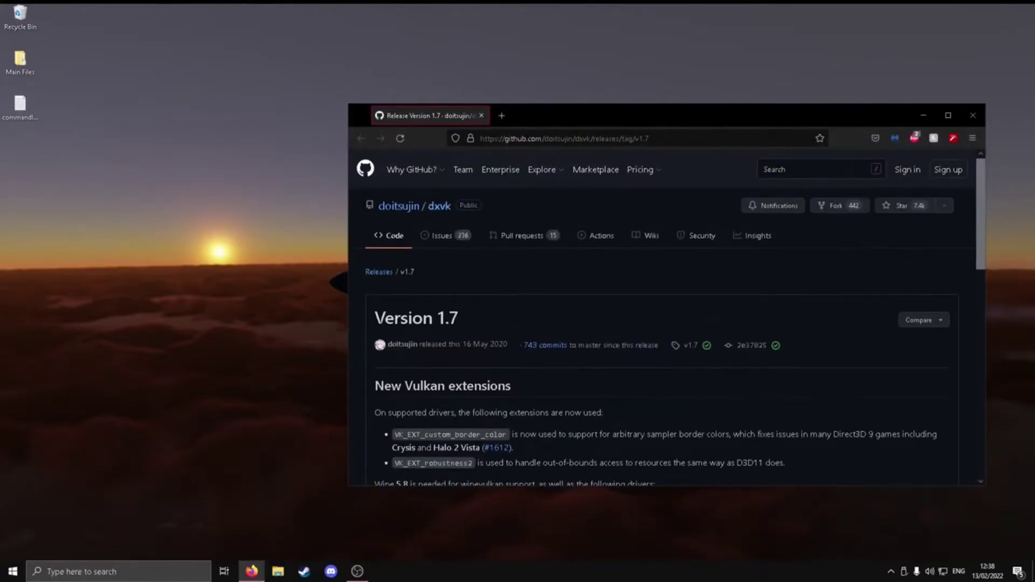
{"action": "left_click_drag", "start_coordinate": [372, 324], "coordinate": [468, 328]}
{"action": "left_click", "coordinate": [485, 327]}
{"action": "left_click_drag", "start_coordinate": [373, 386], "coordinate": [527, 395]}
{"action": "left_click", "coordinate": [526, 395]}
{"action": "scroll", "coordinate": [488, 432], "scroll_direction": "down", "scroll_amount": 1}
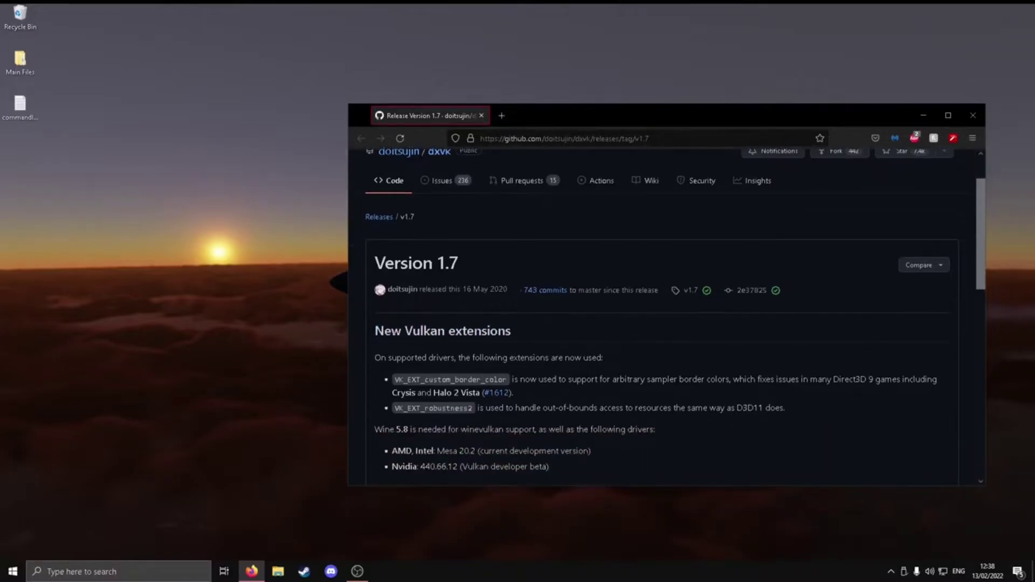
{"action": "scroll", "coordinate": [547, 428], "scroll_direction": "down", "scroll_amount": 10}
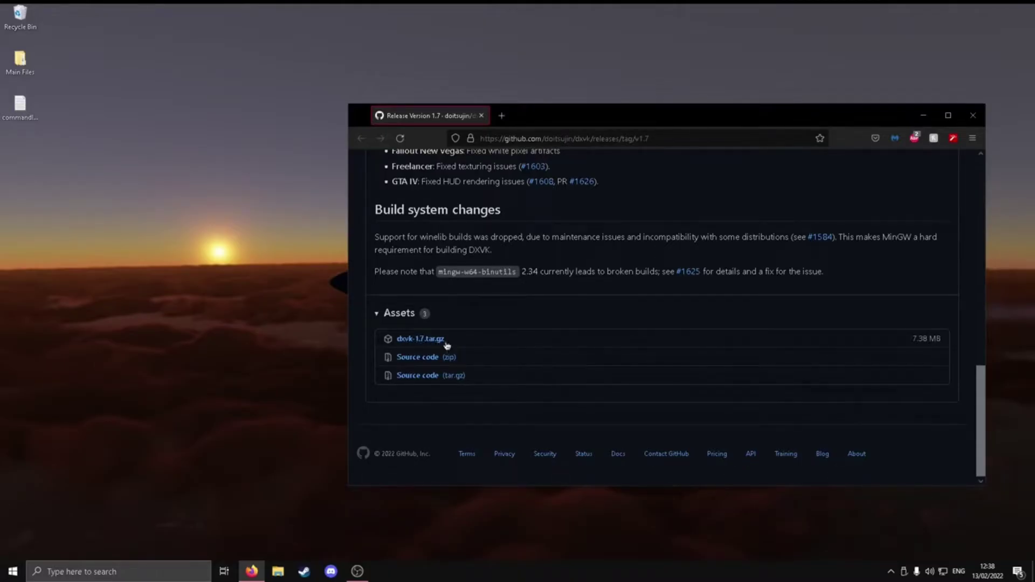
Step: Save the dxvk-1.7.tar.gz asset to disk using Firefox's Save File option
{"action": "left_click", "coordinate": [430, 342]}
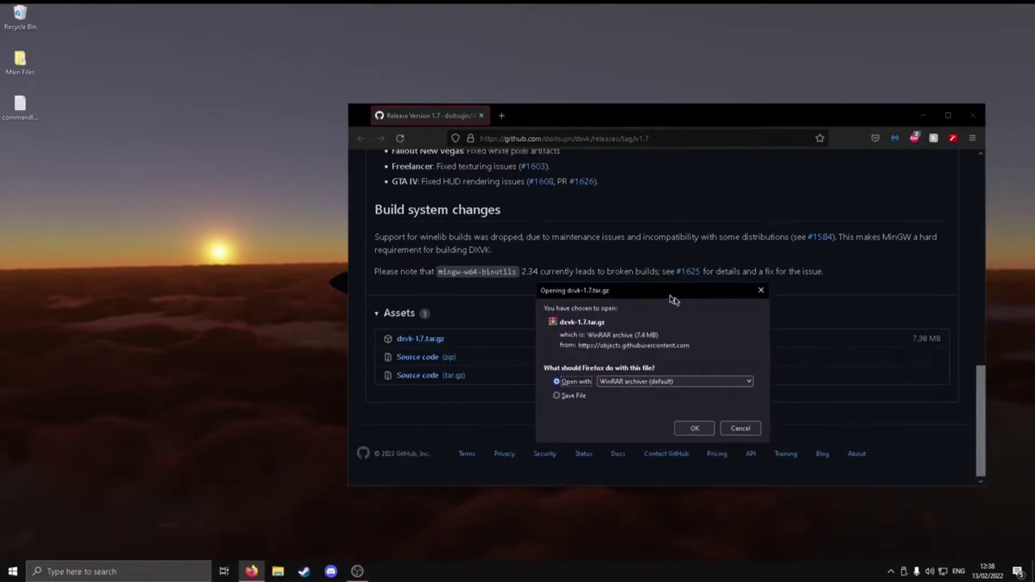
{"action": "left_click", "coordinate": [564, 360]}
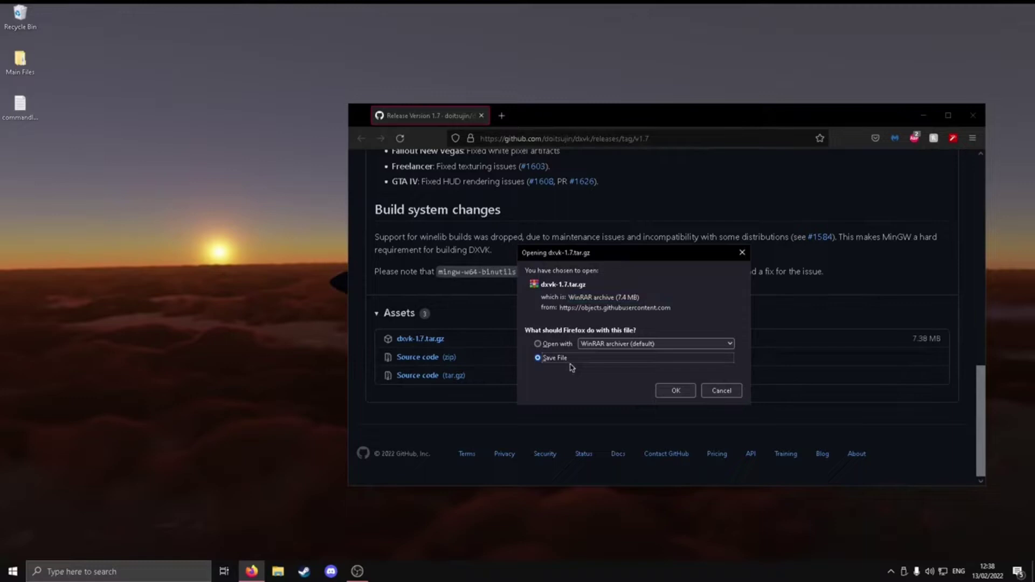
{"action": "left_click", "coordinate": [676, 391]}
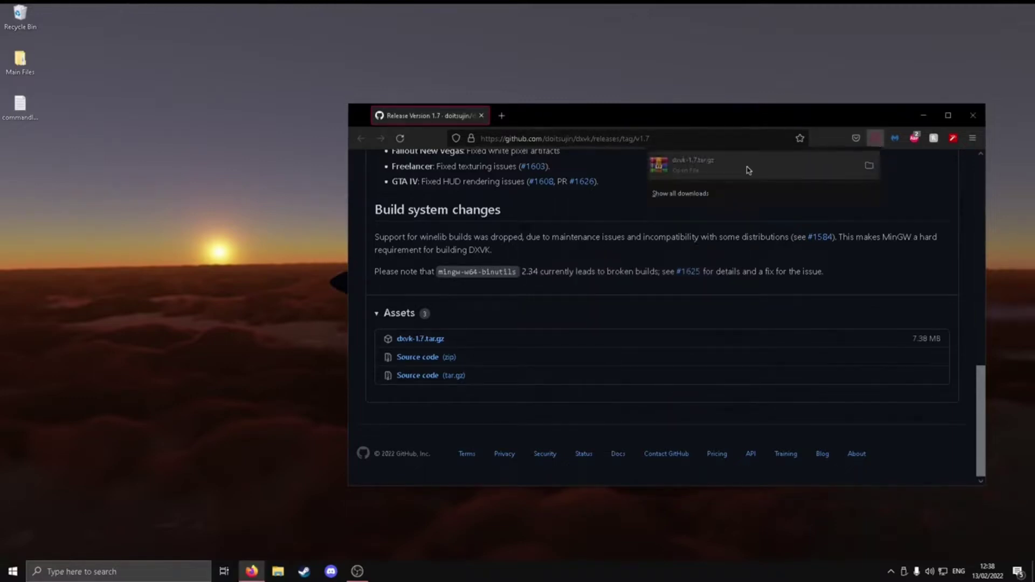
Step: Open dxvk-1.7.tar.gz in WinRAR, dismiss the licence reminder, and browse into dxvk-1.7\x32
{"action": "left_click", "coordinate": [569, 193]}
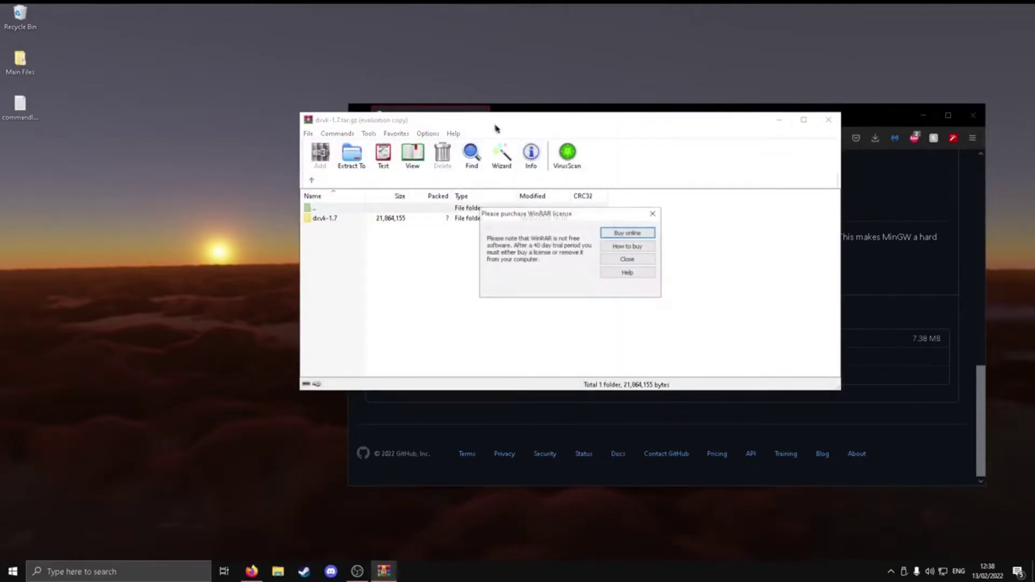
{"action": "left_click", "coordinate": [654, 215]}
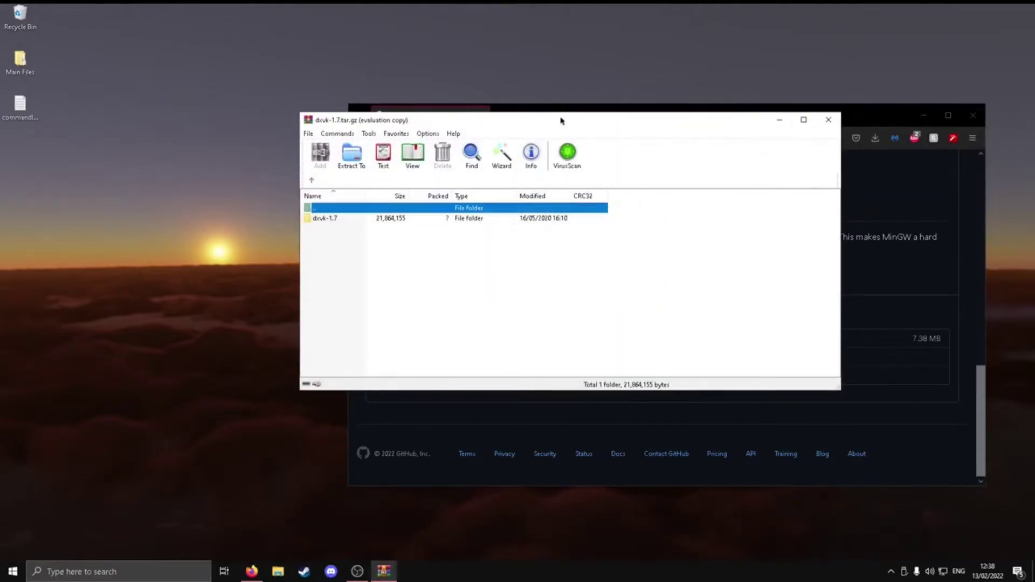
{"action": "left_click_drag", "start_coordinate": [561, 113], "coordinate": [723, 253]}
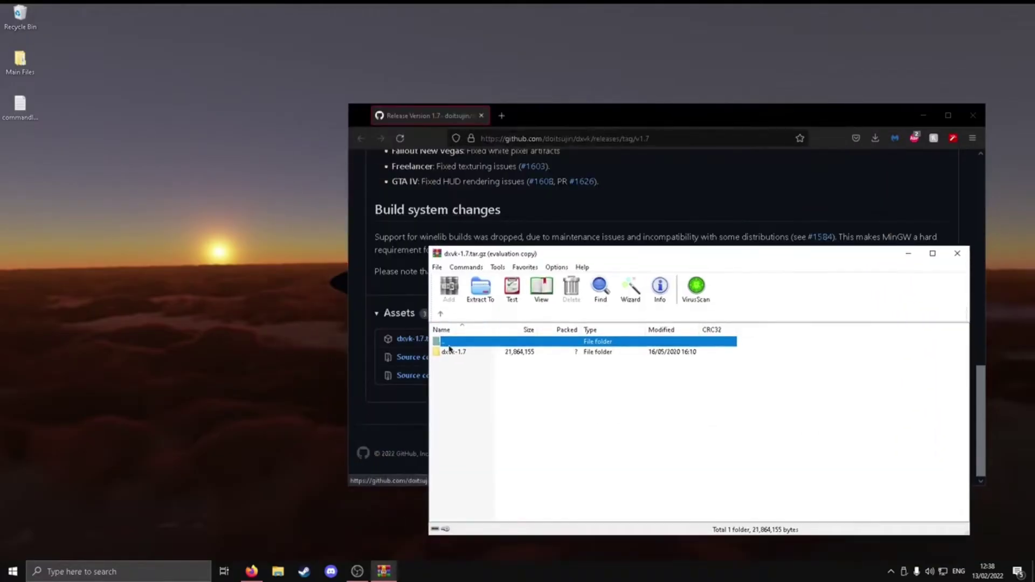
{"action": "double_click", "coordinate": [483, 353]}
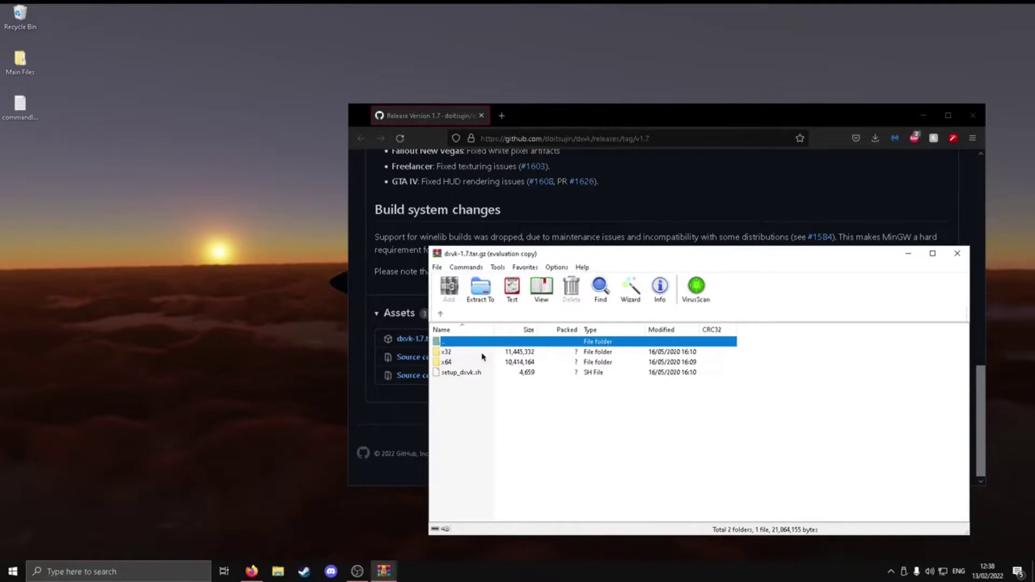
{"action": "double_click", "coordinate": [476, 353]}
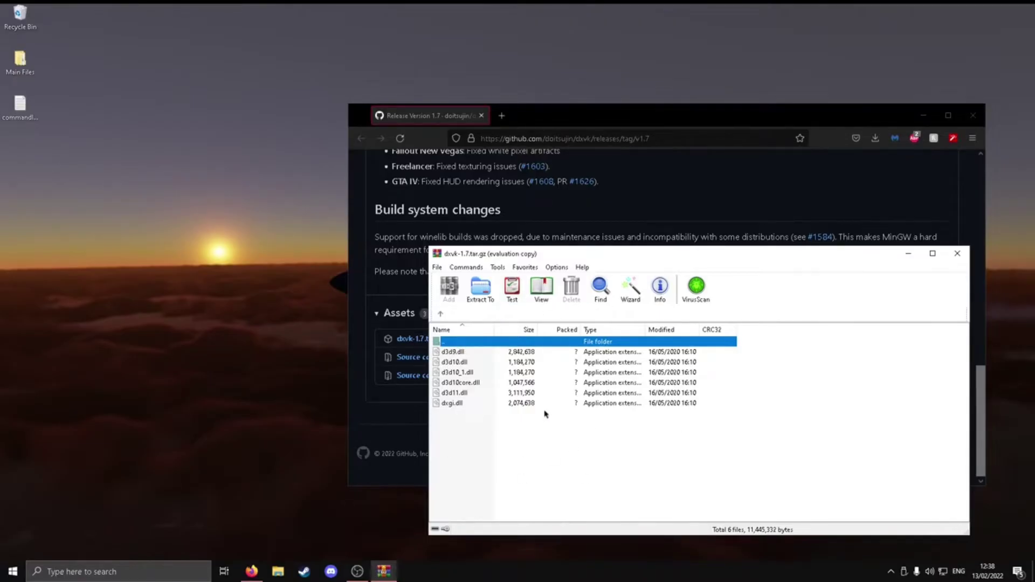
Step: In File Explorer, go to E:\SteamLibrary\steamapps\common\Grand Theft Auto IV
{"action": "left_click", "coordinate": [274, 574]}
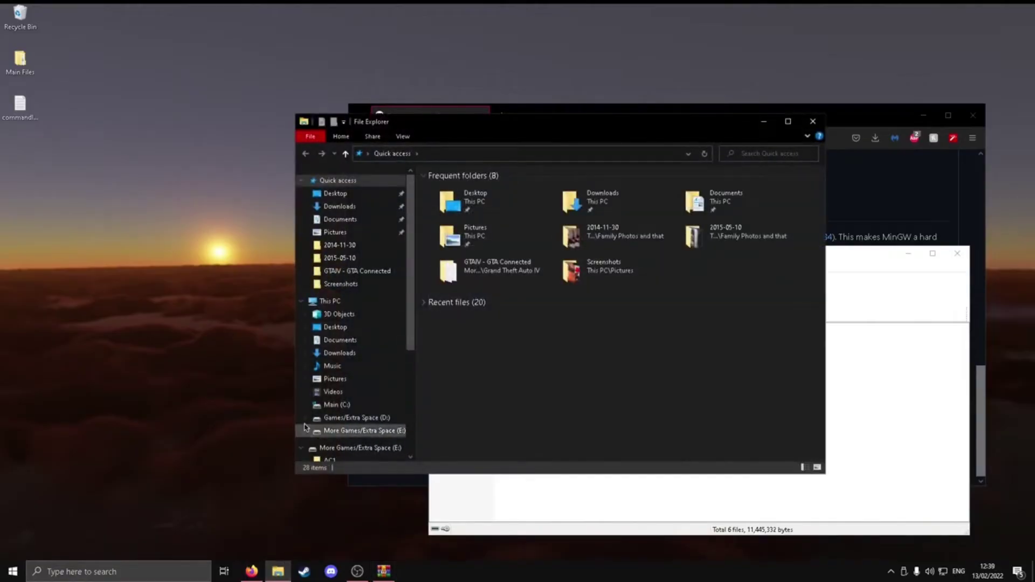
{"action": "scroll", "coordinate": [309, 305], "scroll_direction": "down", "scroll_amount": 3}
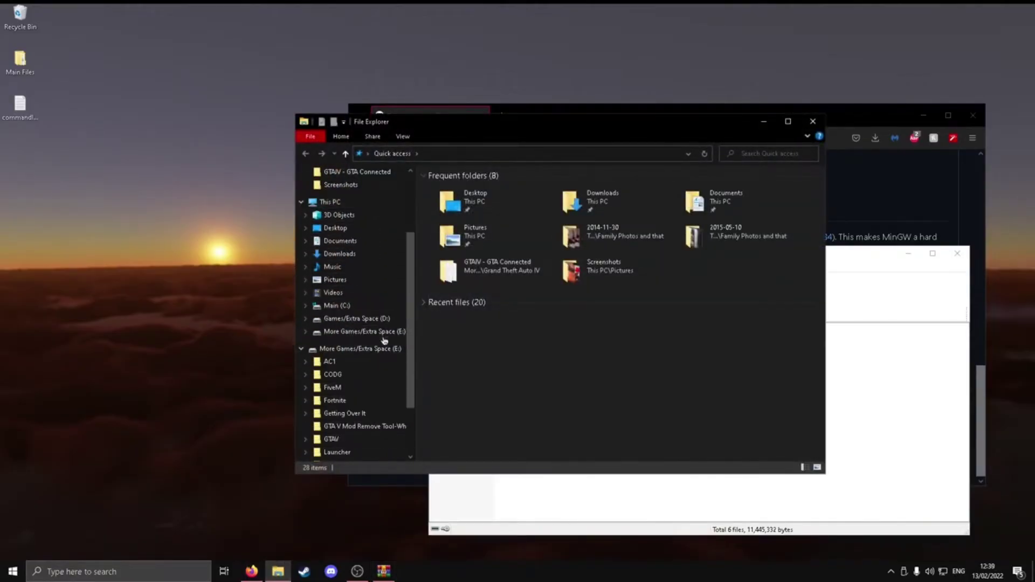
{"action": "left_click", "coordinate": [383, 334]}
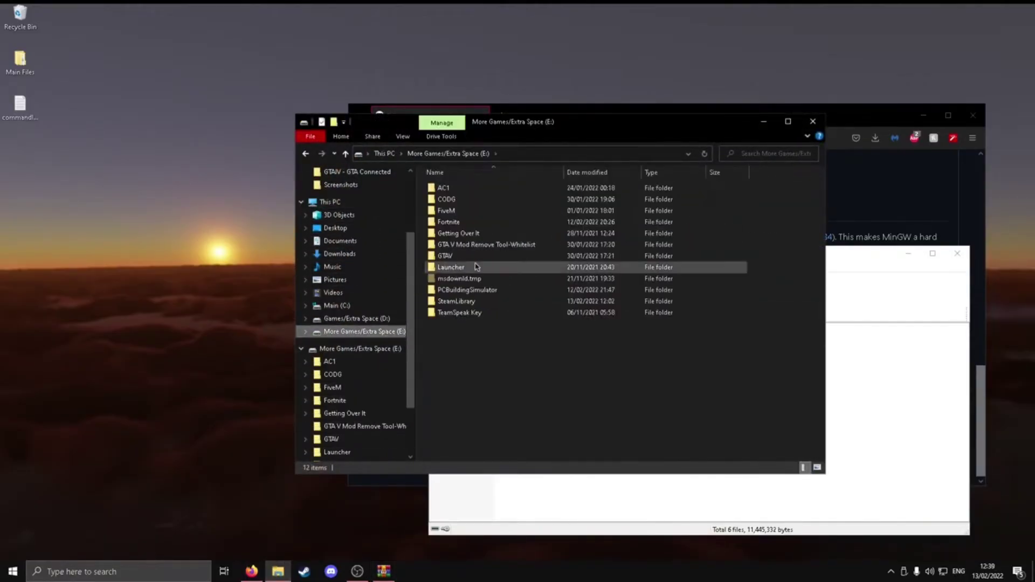
{"action": "double_click", "coordinate": [499, 302]}
{"action": "double_click", "coordinate": [515, 190]}
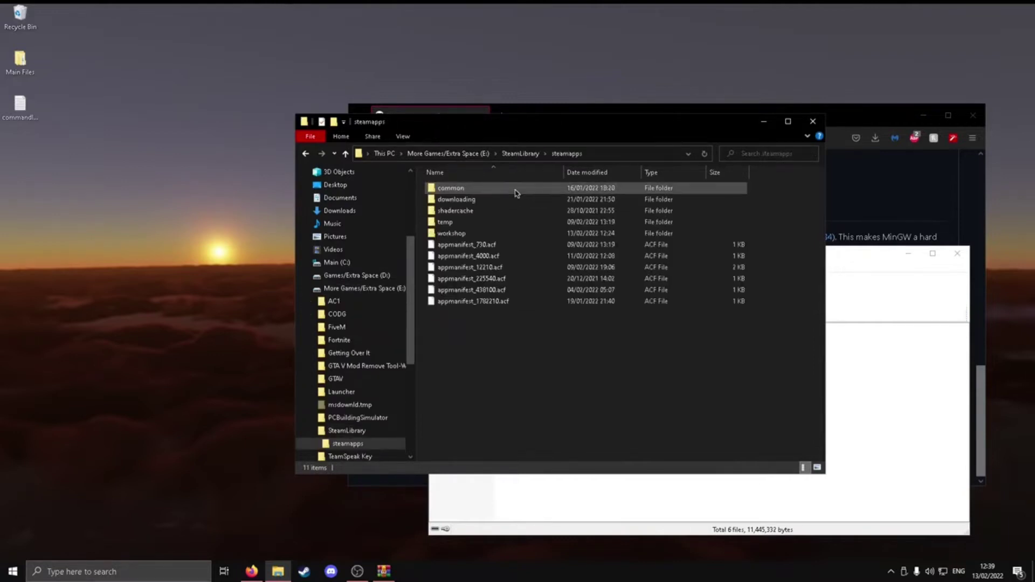
{"action": "double_click", "coordinate": [513, 190]}
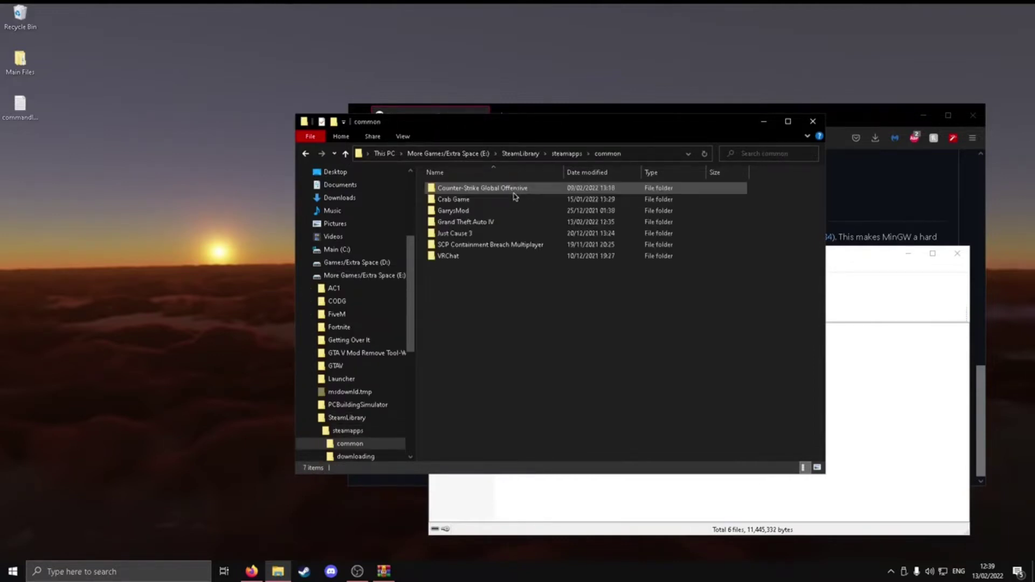
{"action": "double_click", "coordinate": [509, 222]}
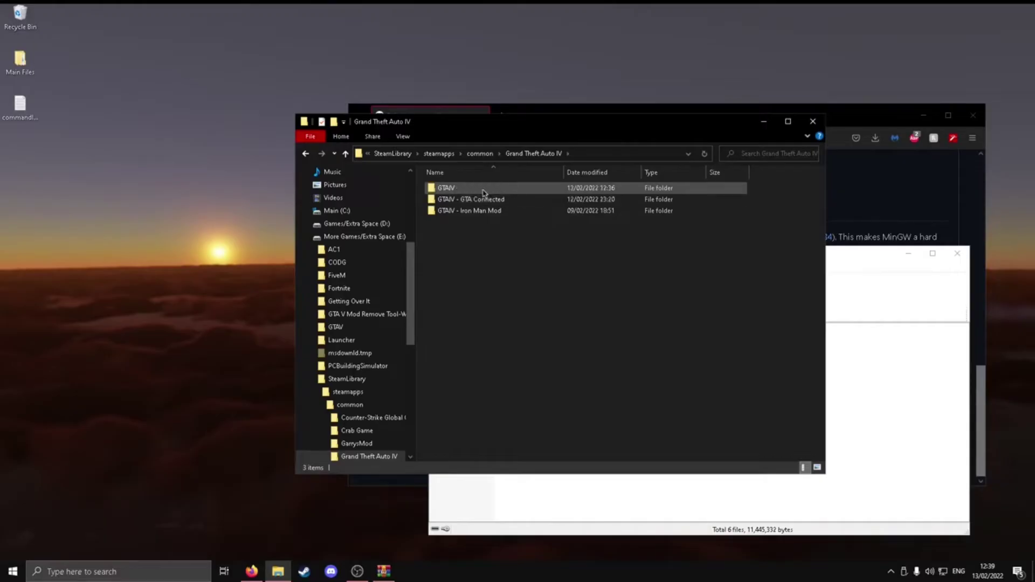
Step: Open the GTAIV game folder inside Grand Theft Auto IV
{"action": "left_click_drag", "start_coordinate": [504, 272], "coordinate": [491, 173]}
{"action": "left_click", "coordinate": [511, 268]}
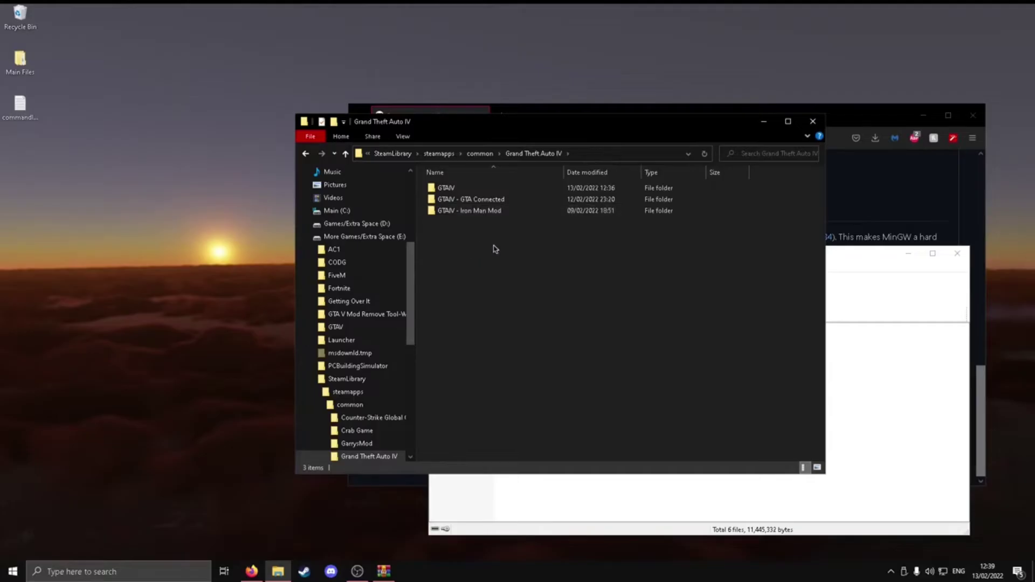
{"action": "left_click_drag", "start_coordinate": [451, 245], "coordinate": [451, 294]}
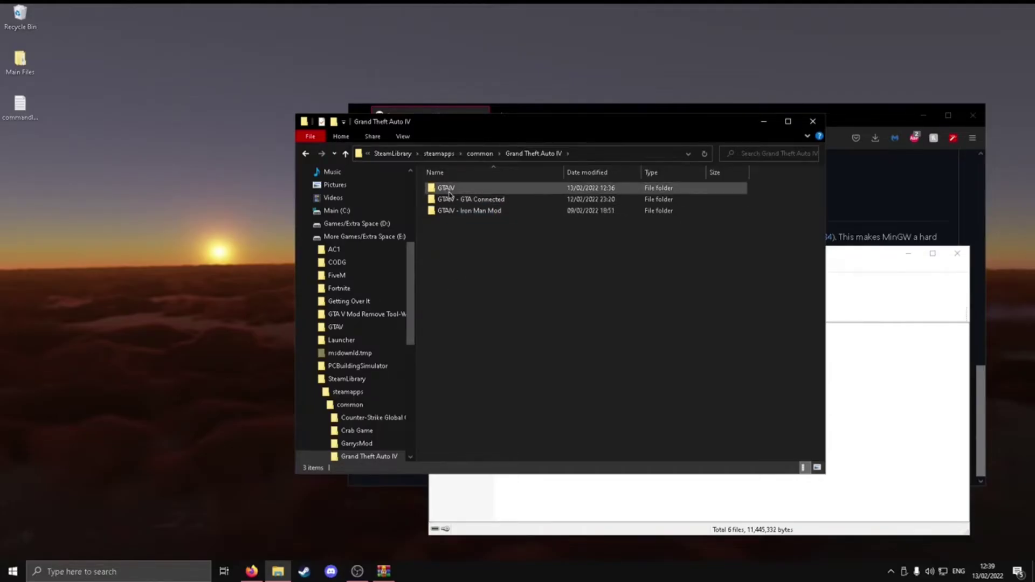
{"action": "mouse_move", "coordinate": [450, 194]}
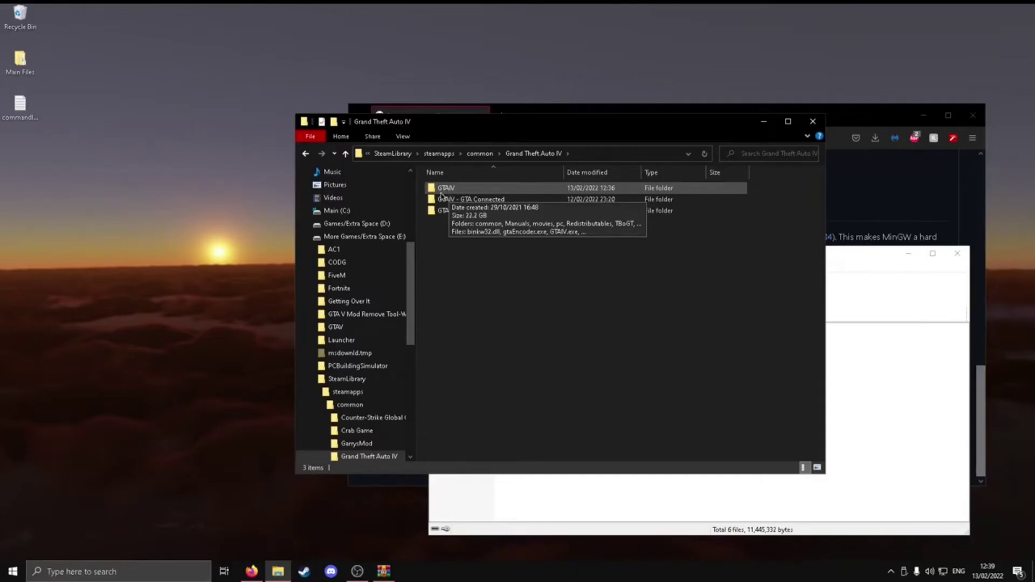
{"action": "double_click", "coordinate": [474, 193]}
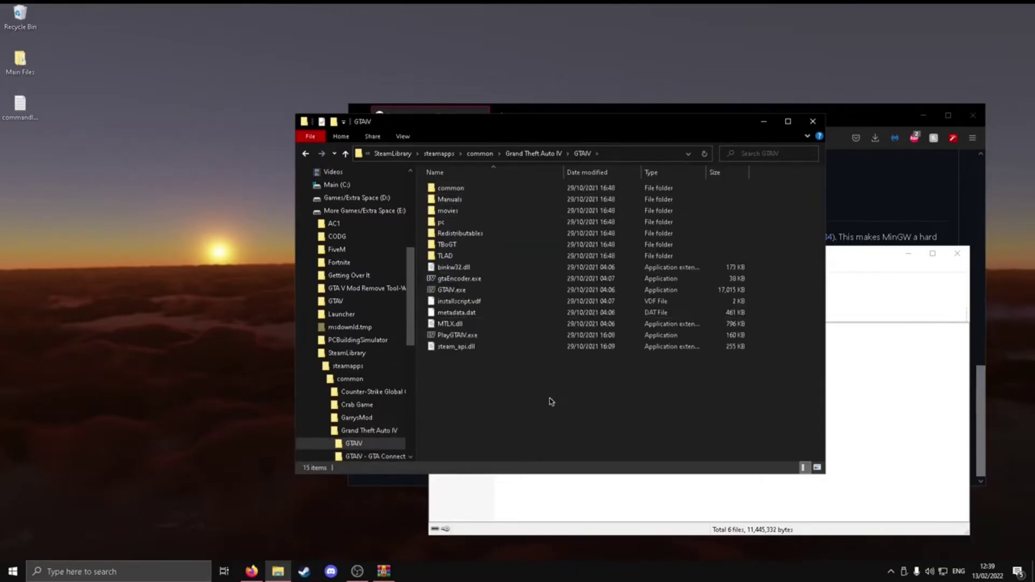
Step: Place the GTAIV folder window and the dxvk archive window side by side
{"action": "left_click_drag", "start_coordinate": [550, 399], "coordinate": [531, 249]}
{"action": "left_click", "coordinate": [509, 393]}
{"action": "left_click_drag", "start_coordinate": [456, 364], "coordinate": [567, 431]}
{"action": "left_click_drag", "start_coordinate": [438, 368], "coordinate": [564, 456]}
{"action": "left_click_drag", "start_coordinate": [515, 422], "coordinate": [546, 153]}
{"action": "left_click", "coordinate": [564, 411]}
{"action": "left_click_drag", "start_coordinate": [618, 125], "coordinate": [363, 115]}
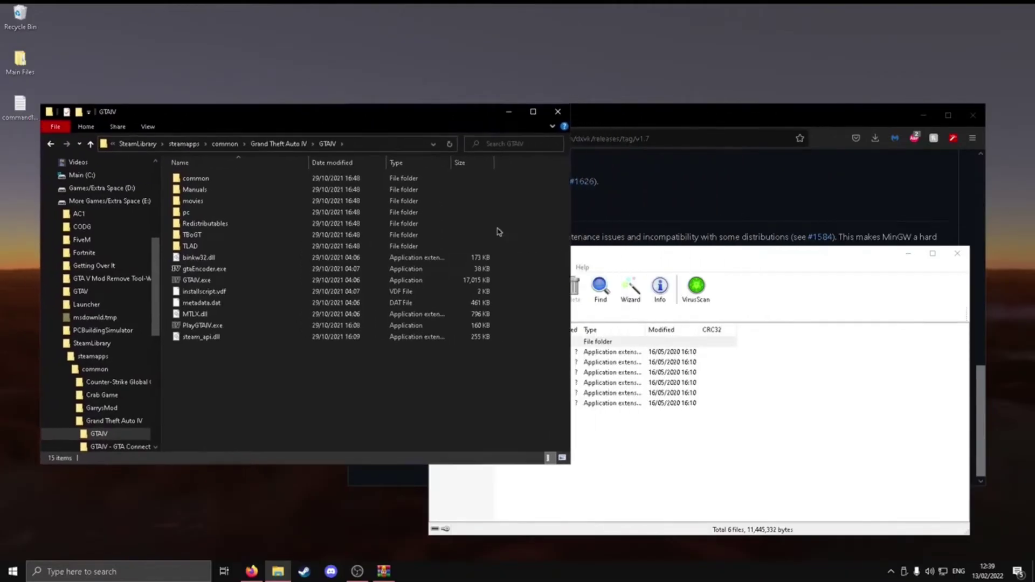
{"action": "left_click", "coordinate": [670, 483]}
{"action": "left_click_drag", "start_coordinate": [556, 257], "coordinate": [613, 207]}
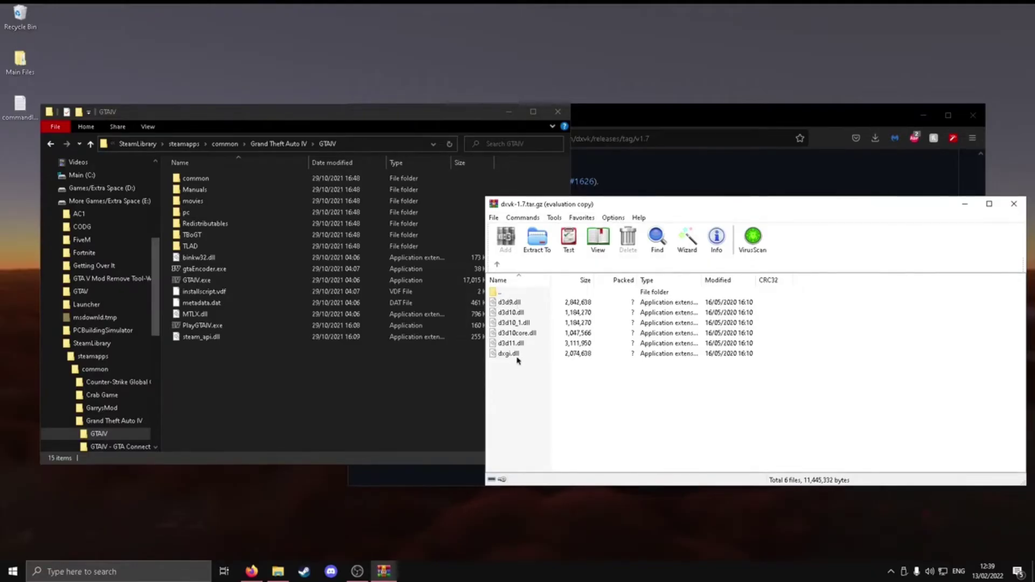
Step: Drag dxgi.dll and d3d9.dll from the archive into the GTAIV folder
{"action": "left_click", "coordinate": [509, 354]}
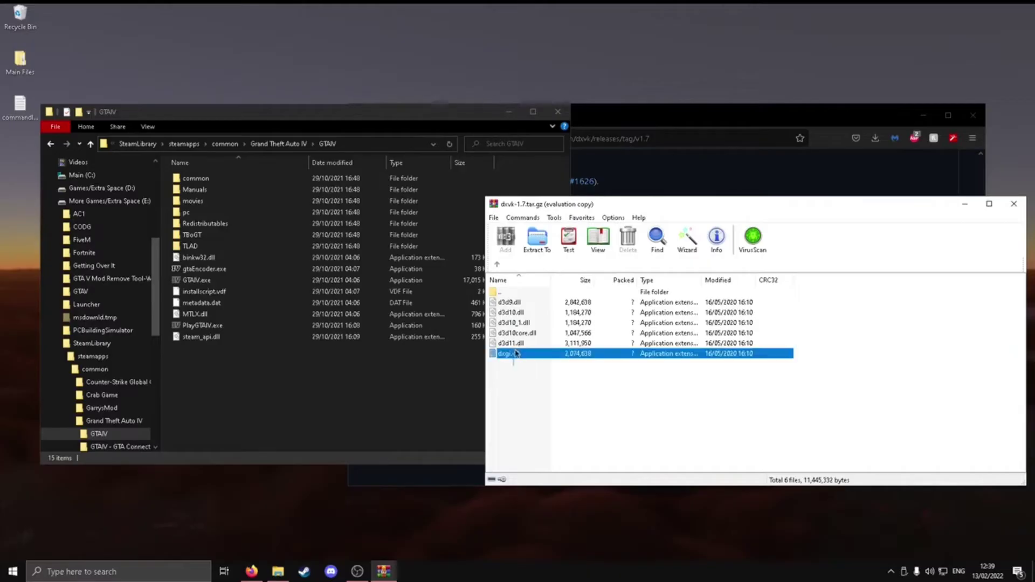
{"action": "left_click", "coordinate": [503, 411]}
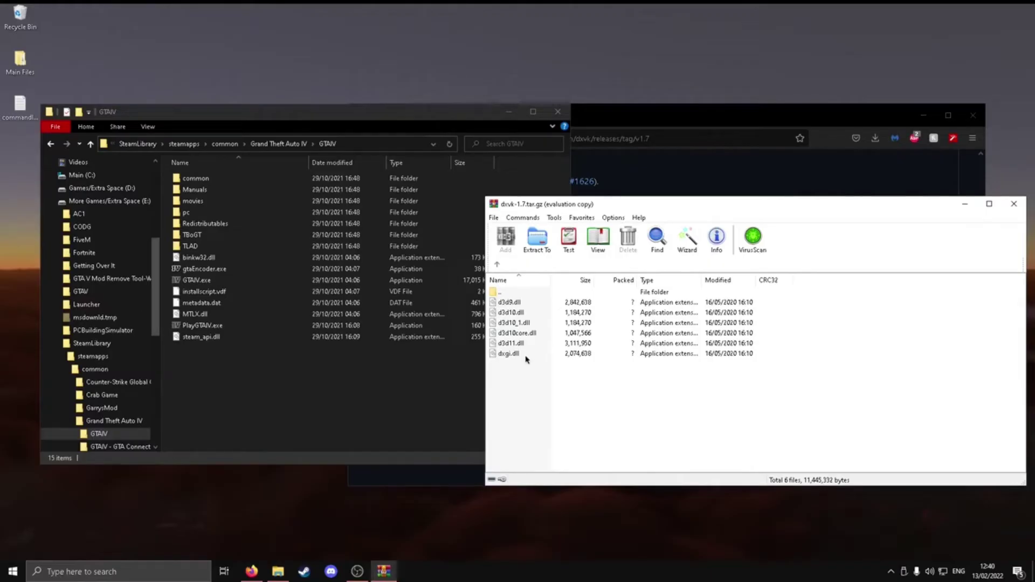
{"action": "left_click_drag", "start_coordinate": [520, 354], "coordinate": [335, 384]}
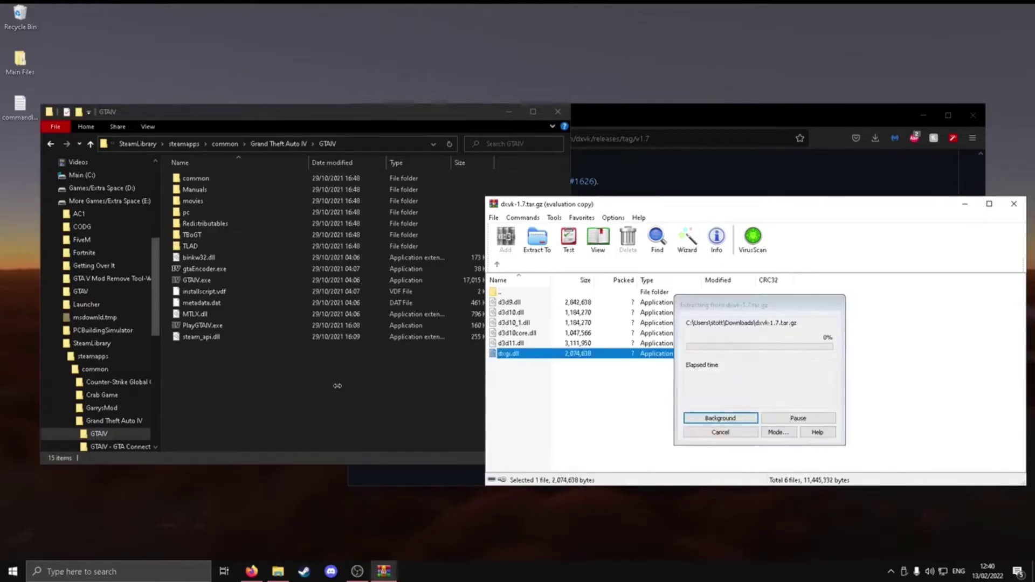
{"action": "left_click", "coordinate": [647, 409]}
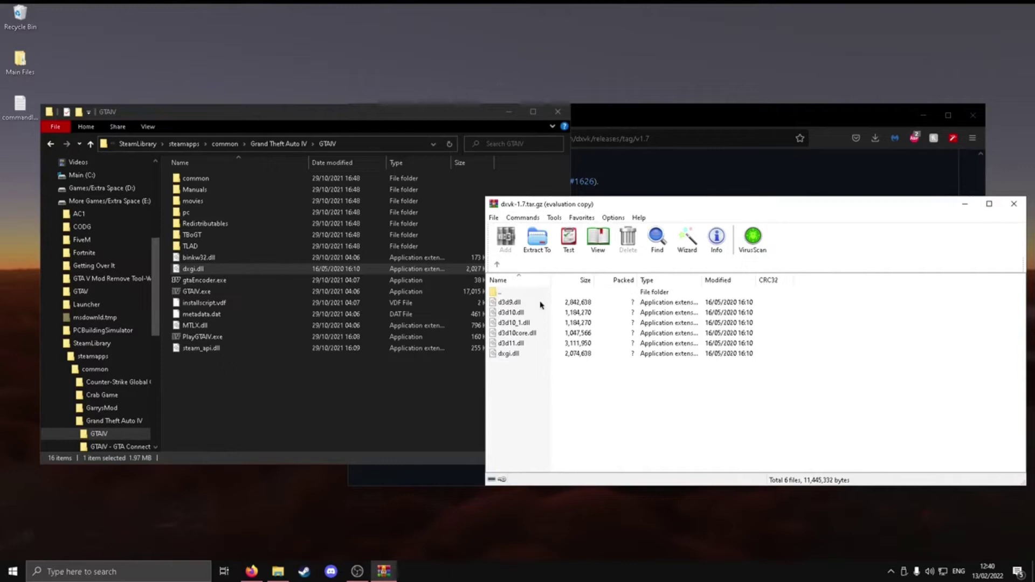
{"action": "left_click_drag", "start_coordinate": [541, 303], "coordinate": [368, 393]}
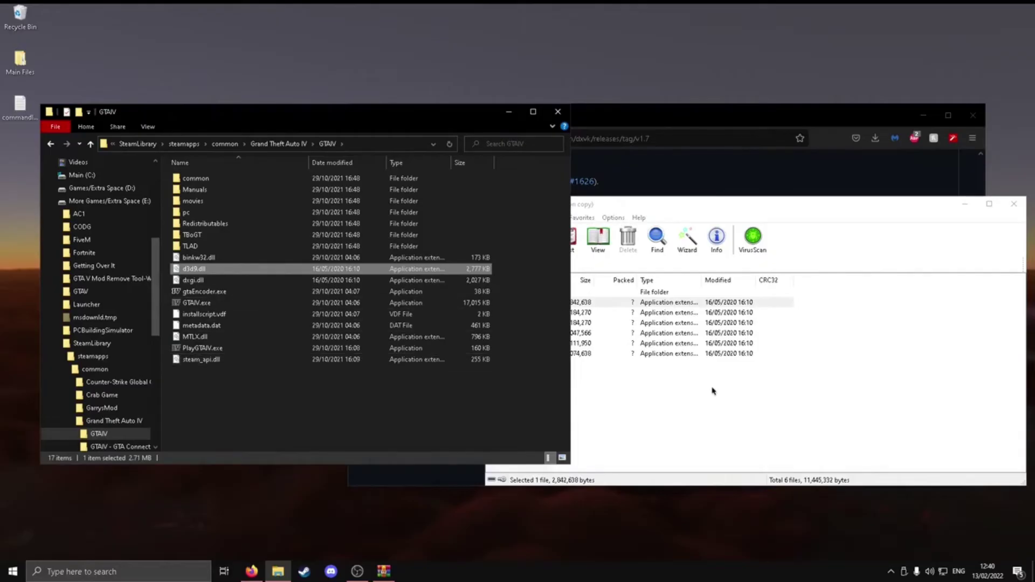
{"action": "double_click", "coordinate": [842, 205]}
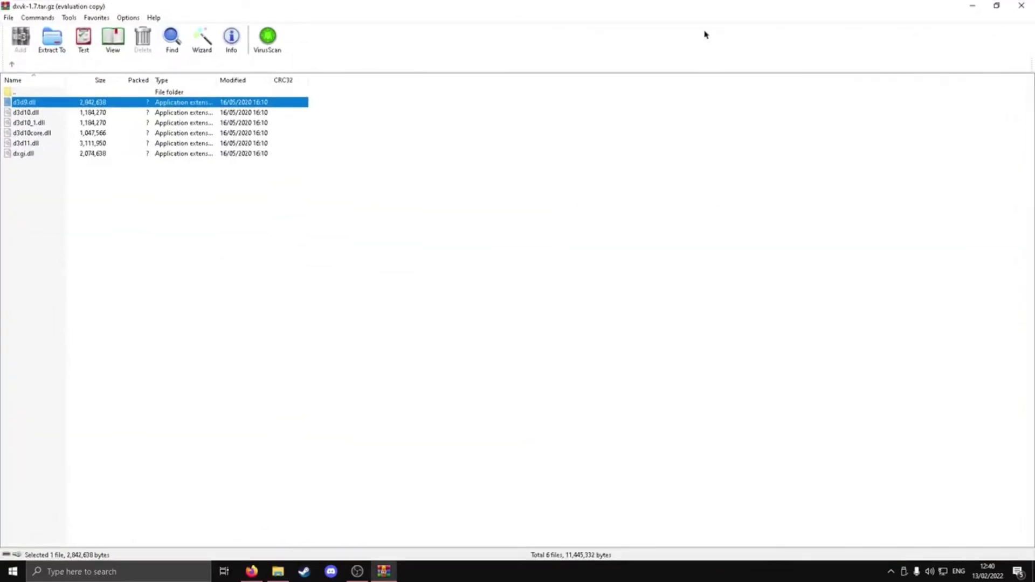
{"action": "left_click_drag", "start_coordinate": [754, 12], "coordinate": [569, 272]}
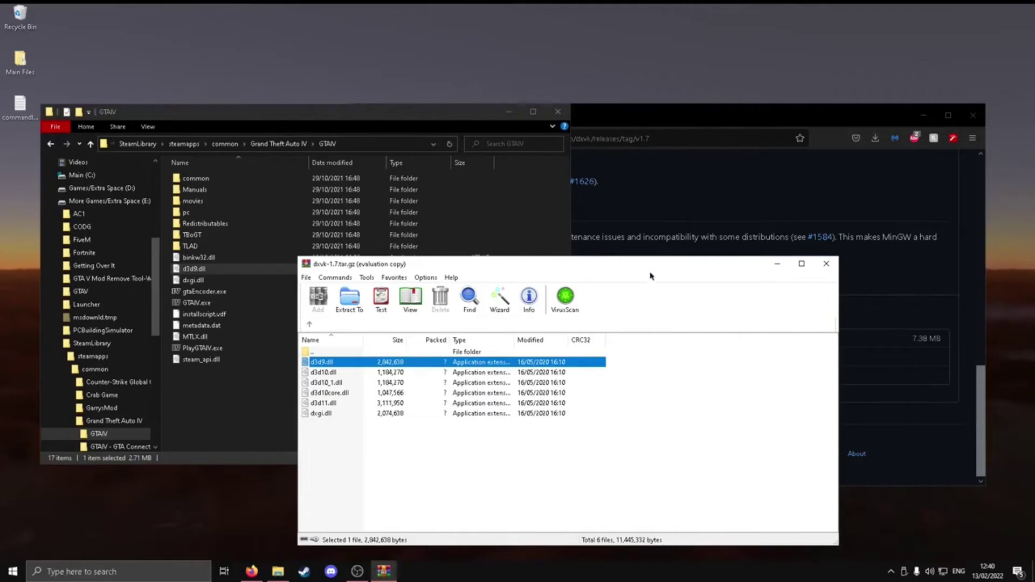
{"action": "left_click_drag", "start_coordinate": [651, 268], "coordinate": [715, 241]}
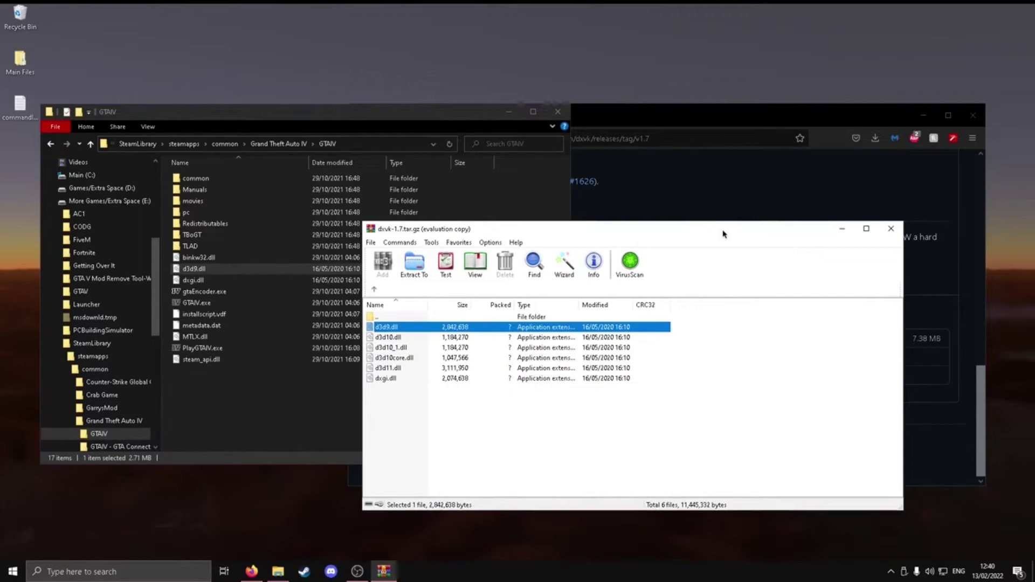
Step: Close WinRAR and create a test New Text Document in the GTAIV folder
{"action": "left_click", "coordinate": [891, 231]}
{"action": "left_click_drag", "start_coordinate": [361, 116], "coordinate": [613, 131]}
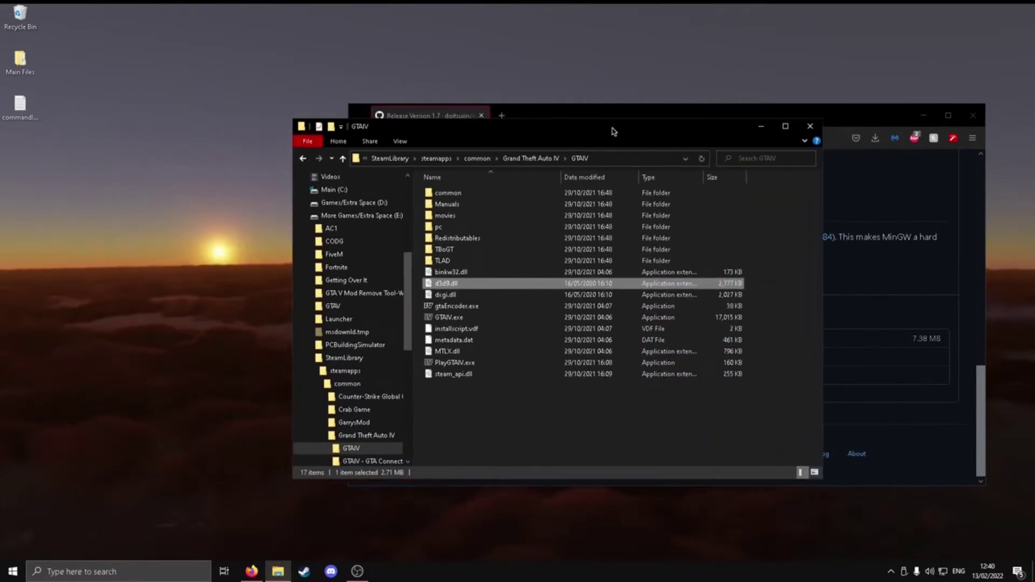
{"action": "right_click", "coordinate": [549, 395]}
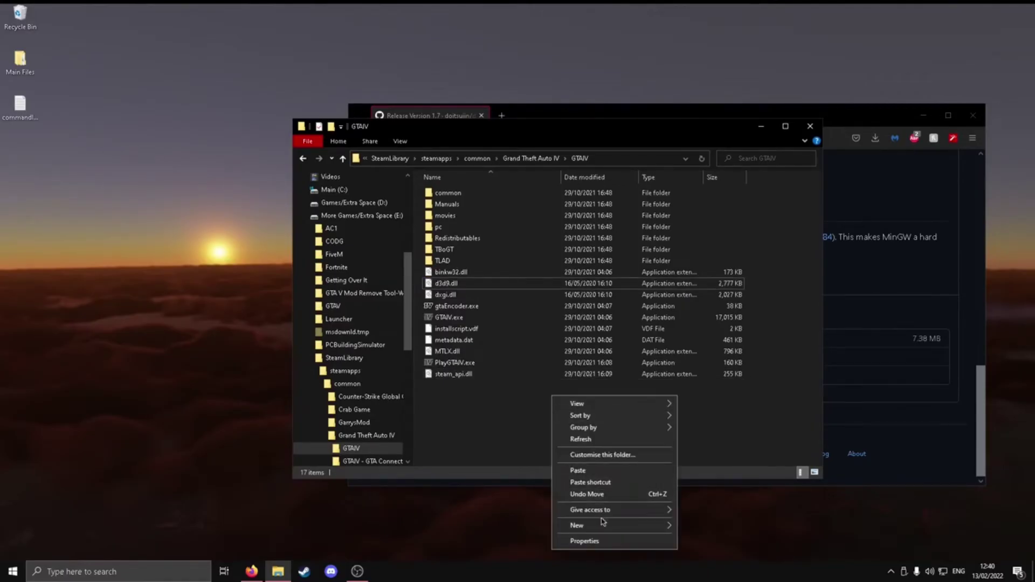
{"action": "mouse_move", "coordinate": [607, 526]}
{"action": "left_click", "coordinate": [715, 513]}
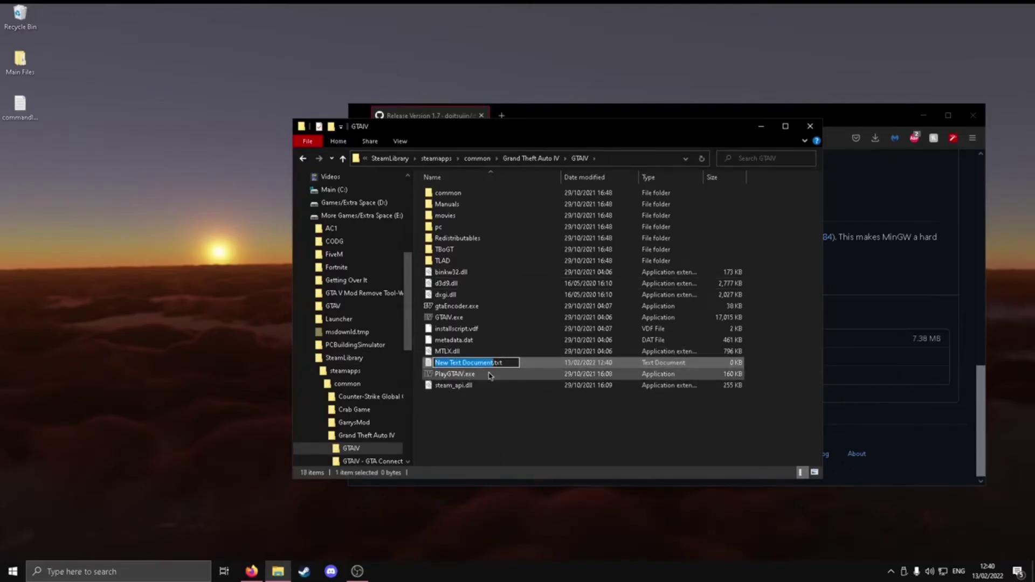
{"action": "left_click", "coordinate": [532, 366]}
{"action": "double_click", "coordinate": [532, 367]}
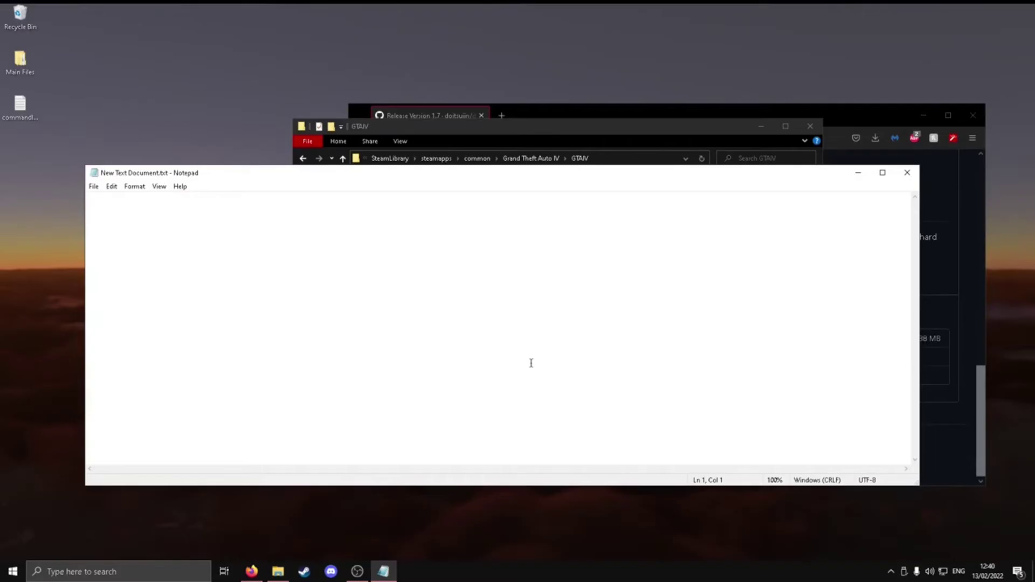
Step: Delete the test text file and copy commandline.txt from the desktop into GTAIV
{"action": "left_click", "coordinate": [906, 174]}
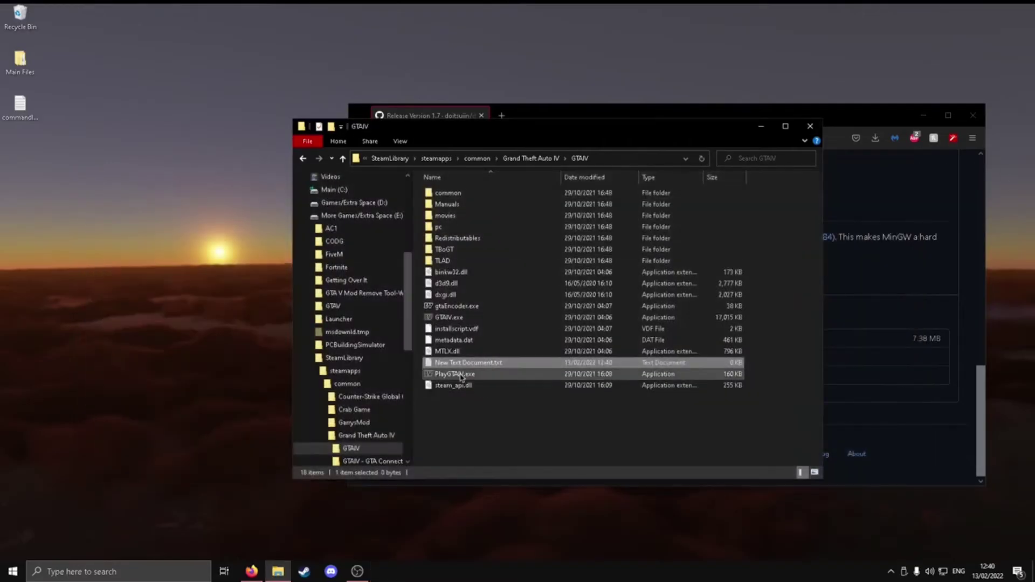
{"action": "key", "text": "Delete"}
{"action": "left_click_drag", "start_coordinate": [20, 106], "coordinate": [462, 377]}
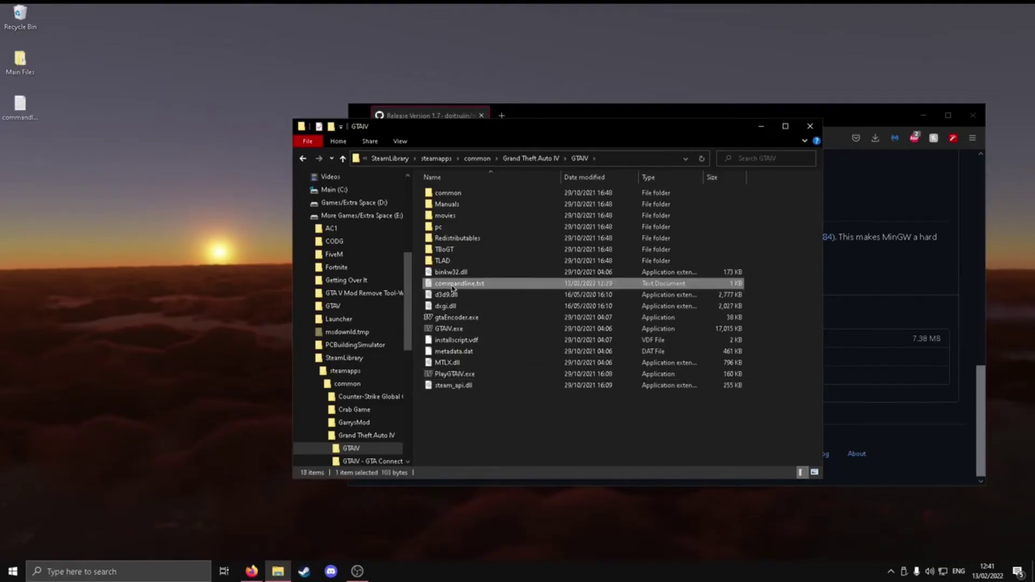
Step: Open commandline.txt and review the -nomemrestrict, -norestrictions, -noprecache and -novblank flags
{"action": "double_click", "coordinate": [461, 285]}
{"action": "left_click_drag", "start_coordinate": [429, 311], "coordinate": [48, 133]}
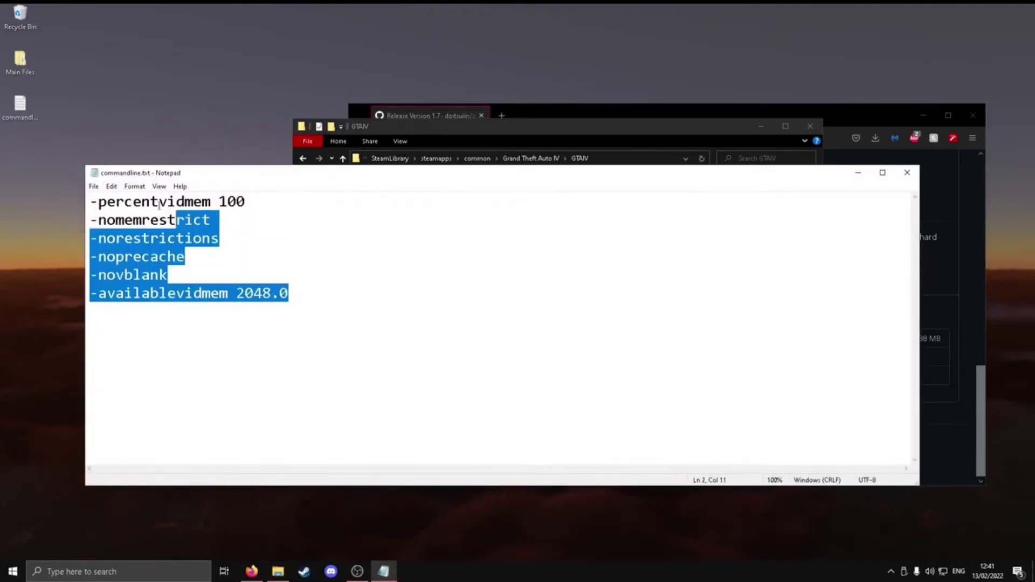
{"action": "left_click", "coordinate": [461, 324]}
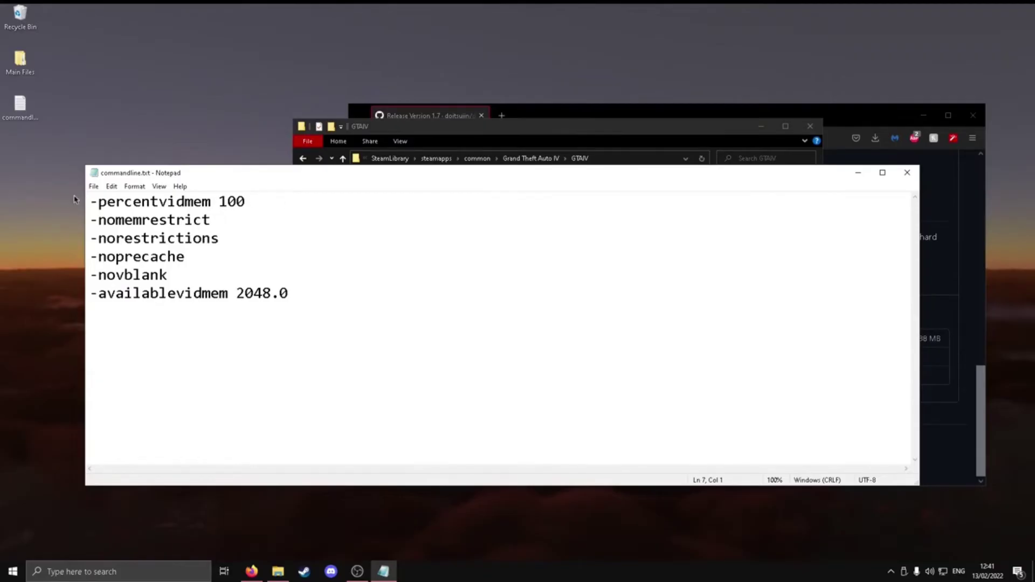
{"action": "left_click_drag", "start_coordinate": [277, 224], "coordinate": [60, 221]}
{"action": "left_click", "coordinate": [319, 245]}
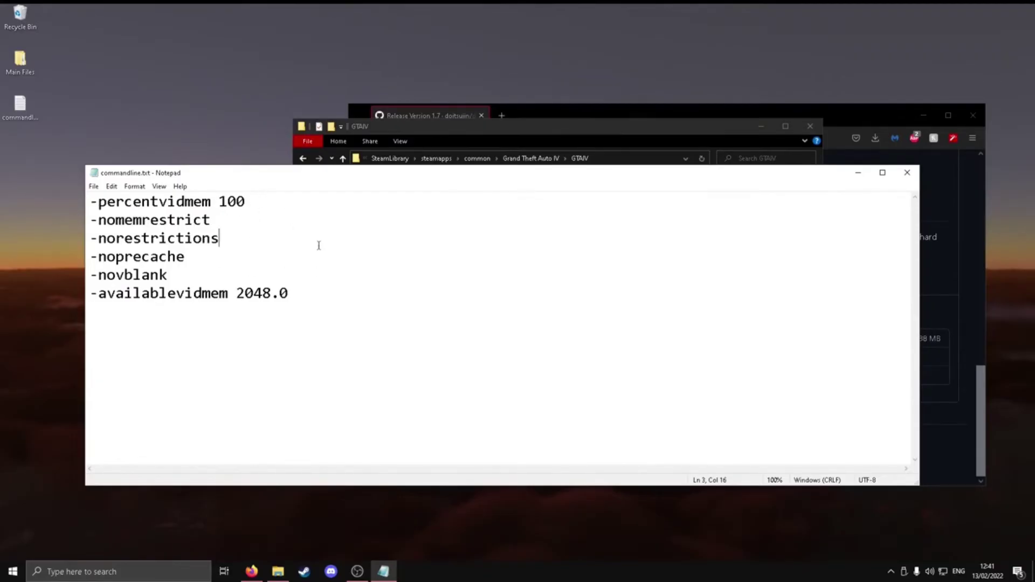
{"action": "left_click", "coordinate": [290, 216]}
{"action": "left_click", "coordinate": [289, 234]}
{"action": "left_click_drag", "start_coordinate": [245, 235], "coordinate": [84, 226]}
{"action": "left_click_drag", "start_coordinate": [254, 250], "coordinate": [88, 258]}
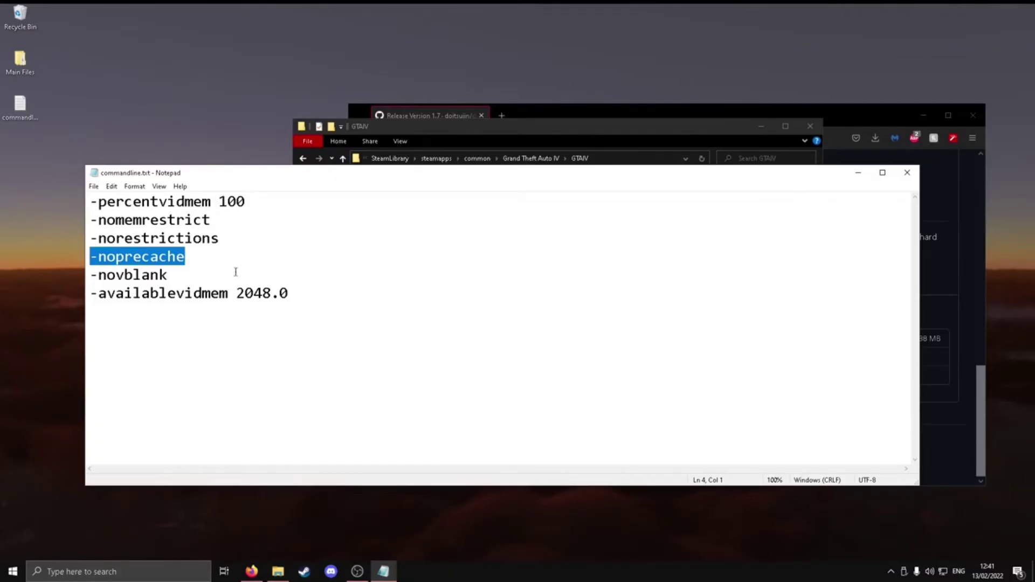
{"action": "left_click_drag", "start_coordinate": [232, 274], "coordinate": [21, 270]}
{"action": "left_click_drag", "start_coordinate": [211, 273], "coordinate": [42, 273]}
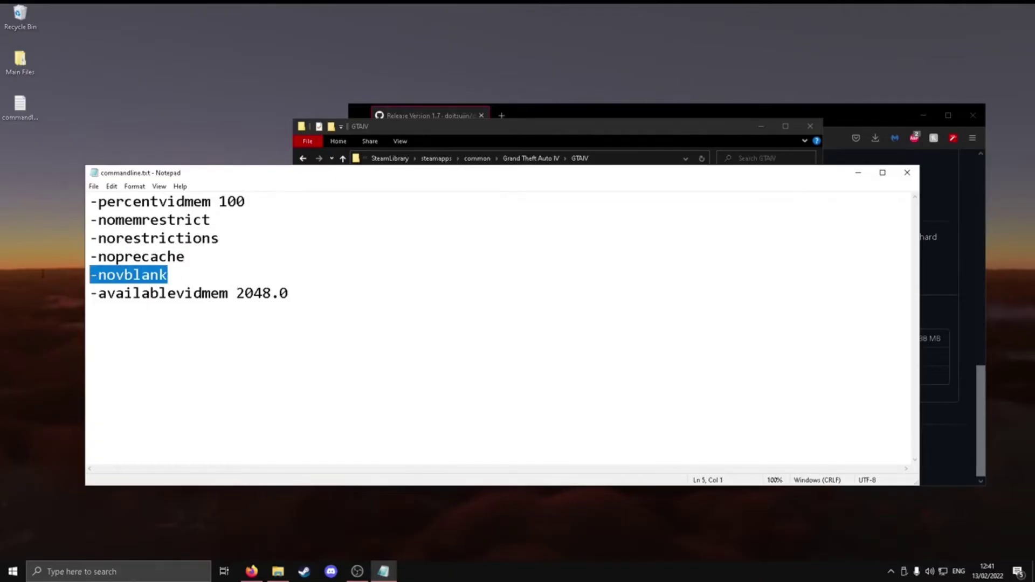
{"action": "left_click", "coordinate": [118, 276]}
{"action": "left_click_drag", "start_coordinate": [116, 275], "coordinate": [169, 276]}
{"action": "left_click", "coordinate": [169, 275]}
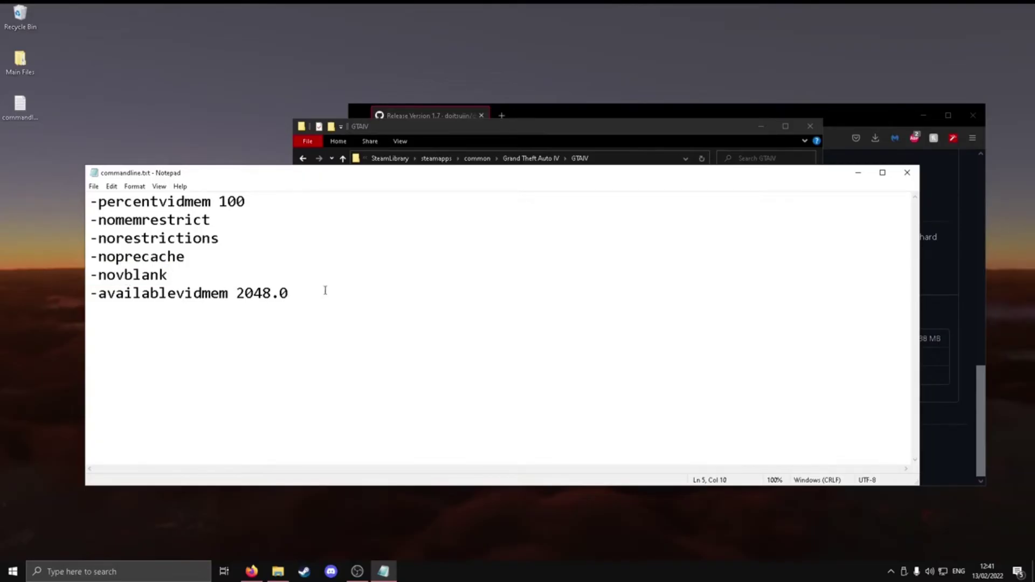
Step: Inspect the final -availablevidmem 2048.0 line
{"action": "left_click_drag", "start_coordinate": [326, 291], "coordinate": [89, 293]}
{"action": "left_click", "coordinate": [297, 295]}
{"action": "mouse_move", "coordinate": [238, 294]}
{"action": "left_mouse_down"}
{"action": "mouse_move", "coordinate": [305, 294]}
{"action": "mouse_move", "coordinate": [236, 294]}
{"action": "left_mouse_up"}
{"action": "left_click", "coordinate": [234, 294]}
{"action": "triple_click", "coordinate": [316, 294]}
{"action": "left_click", "coordinate": [332, 295]}
{"action": "left_click_drag", "start_coordinate": [327, 295], "coordinate": [236, 294]}
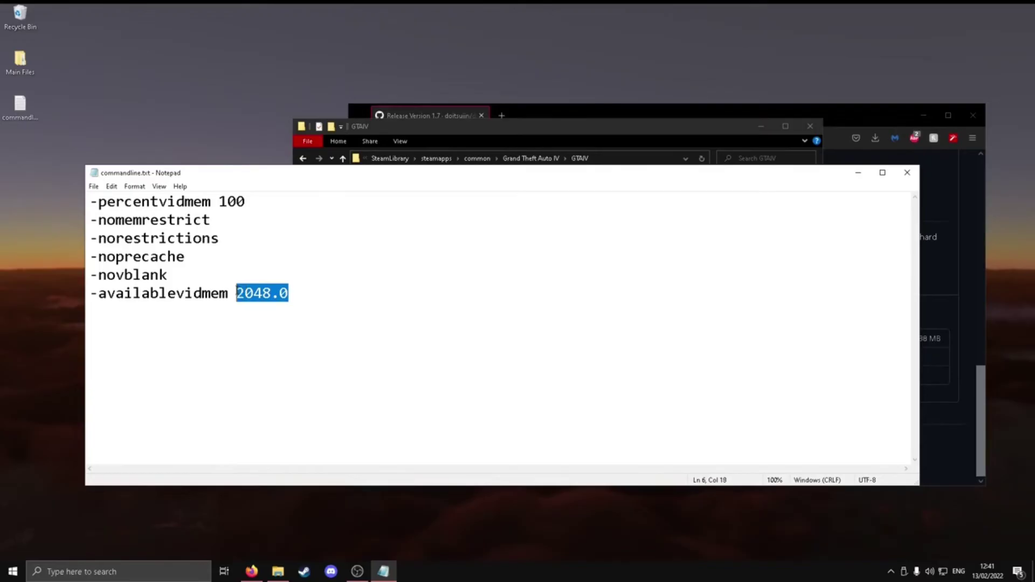
{"action": "left_click", "coordinate": [330, 322]}
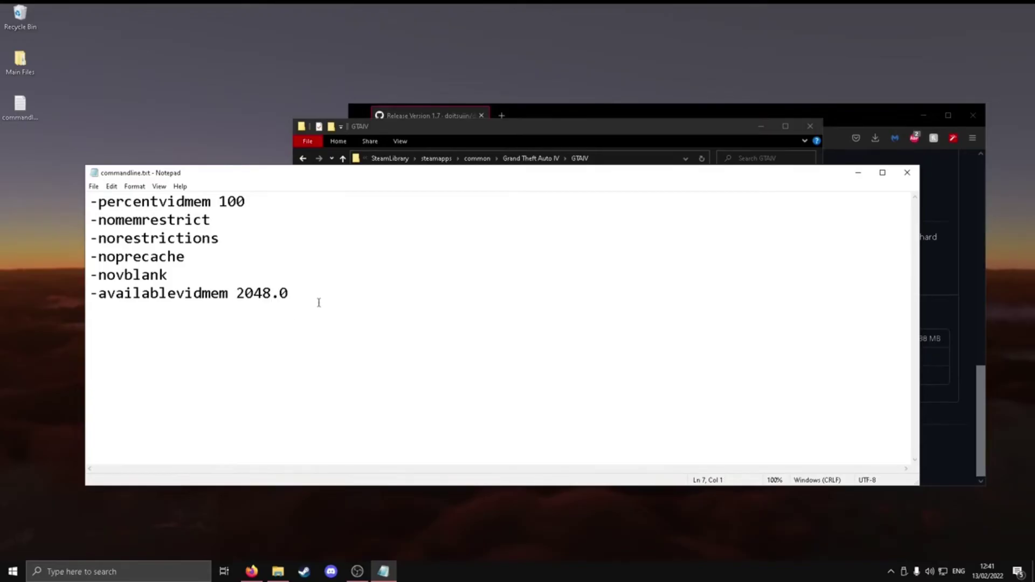
{"action": "left_click_drag", "start_coordinate": [301, 294], "coordinate": [97, 294]}
{"action": "left_click", "coordinate": [422, 306]}
{"action": "left_click", "coordinate": [234, 294]}
{"action": "left_click", "coordinate": [346, 292]}
{"action": "left_click", "coordinate": [262, 295]}
Step: Save commandline.txt via File > Save and close Notepad
{"action": "left_click", "coordinate": [94, 186]}
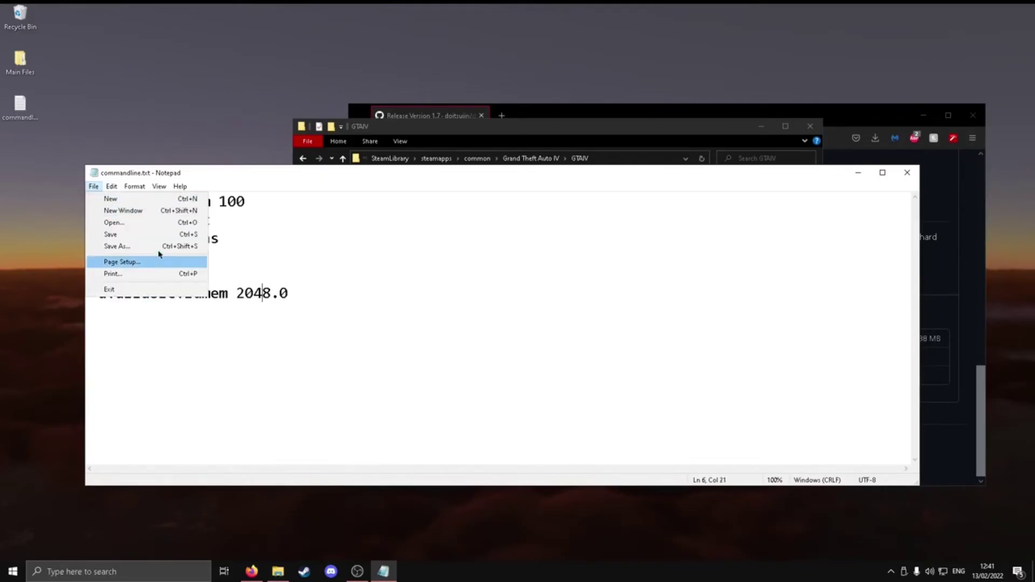
{"action": "left_click", "coordinate": [158, 234]}
{"action": "left_click", "coordinate": [907, 172]}
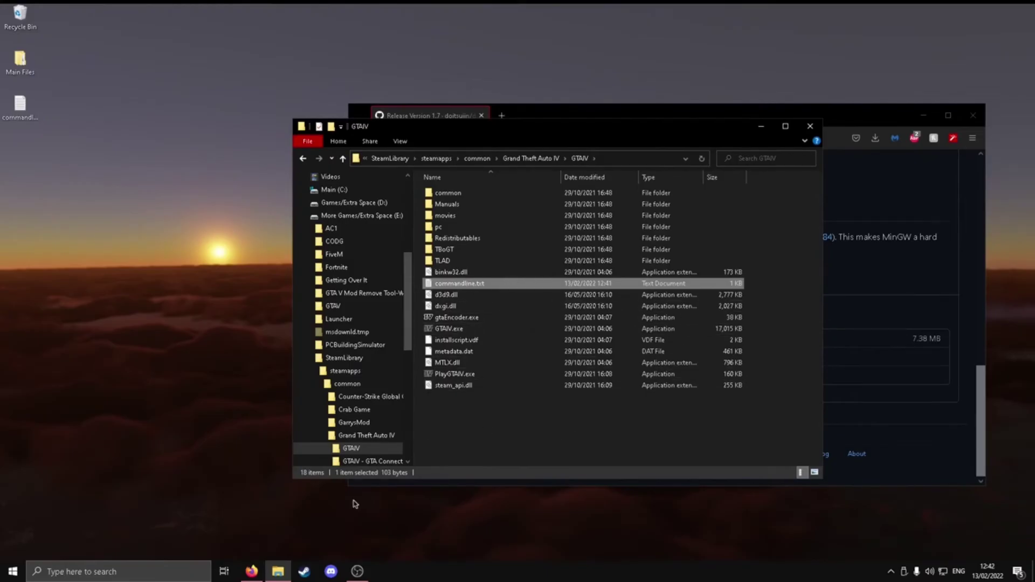
Step: Open Grand Theft Auto IV: The Complete Edition in the Steam library
{"action": "left_click", "coordinate": [302, 573]}
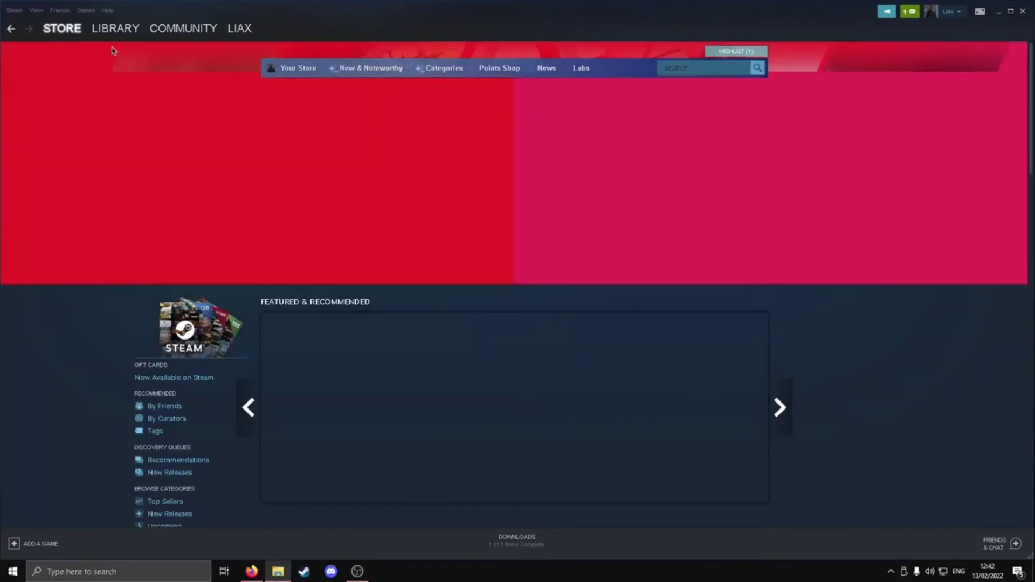
{"action": "left_click", "coordinate": [111, 29]}
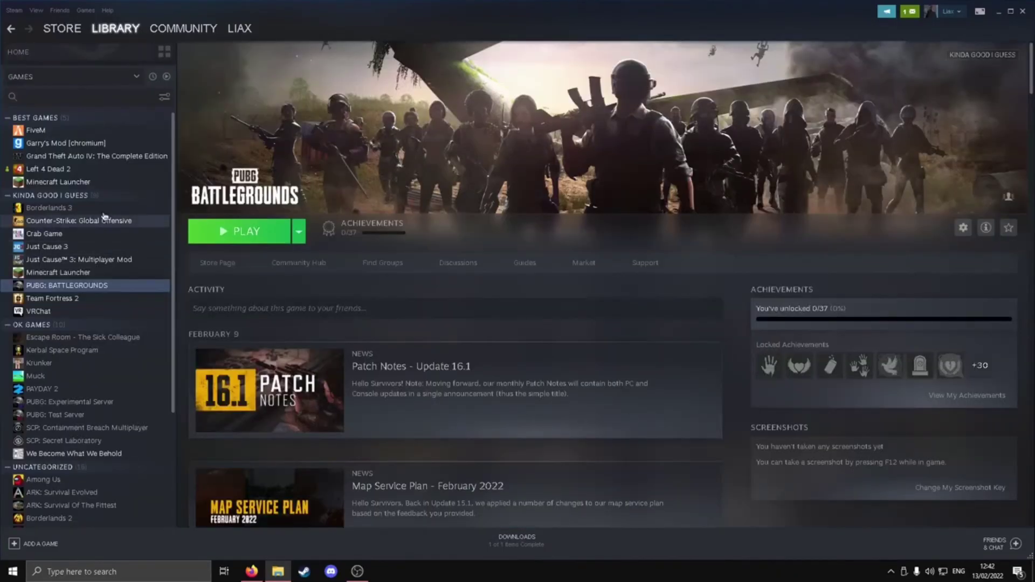
{"action": "left_click", "coordinate": [116, 156]}
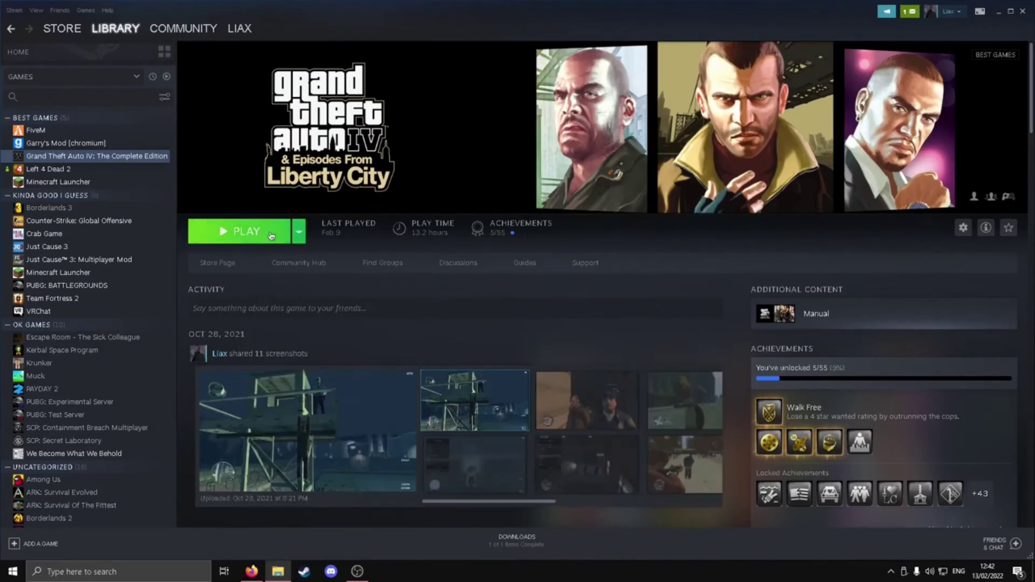
Step: Erase the -availablevidmem 2048 launch option in the game's Properties, leaving it empty
{"action": "right_click", "coordinate": [84, 161]}
{"action": "mouse_move", "coordinate": [136, 226]}
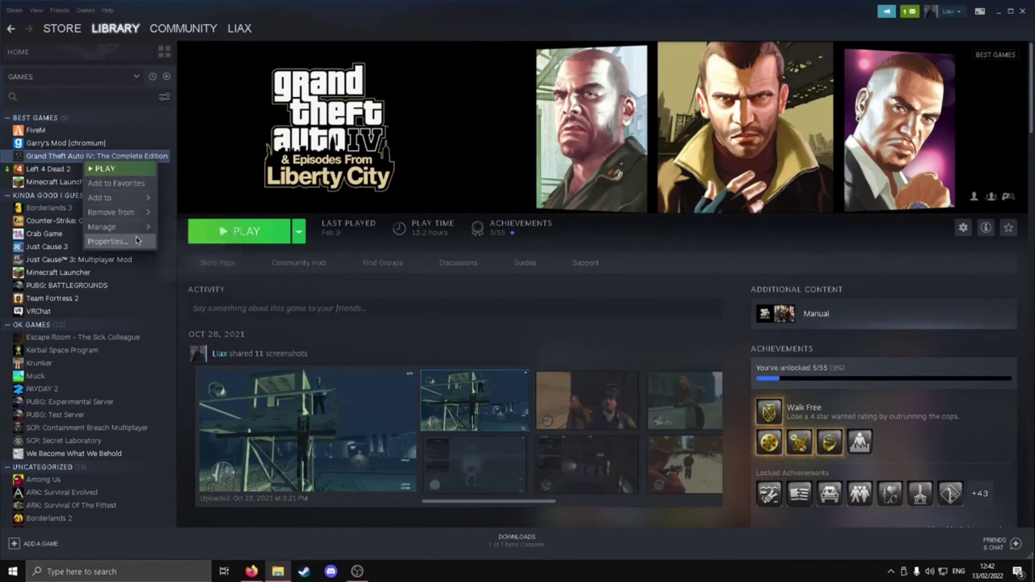
{"action": "left_click", "coordinate": [108, 241]}
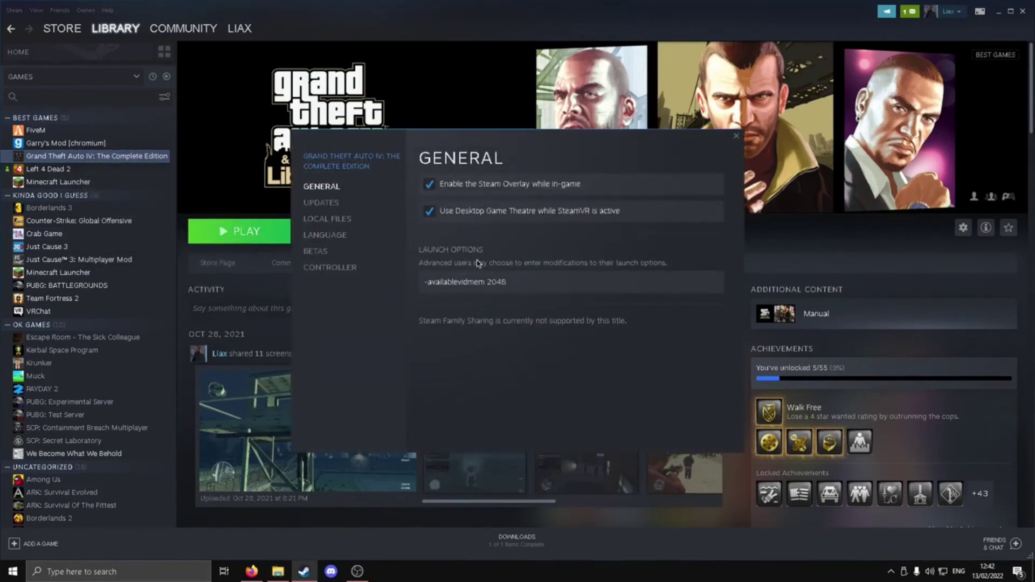
{"action": "triple_click", "coordinate": [536, 281]}
{"action": "key", "text": "BackSpace"}
{"action": "left_click", "coordinate": [736, 137]}
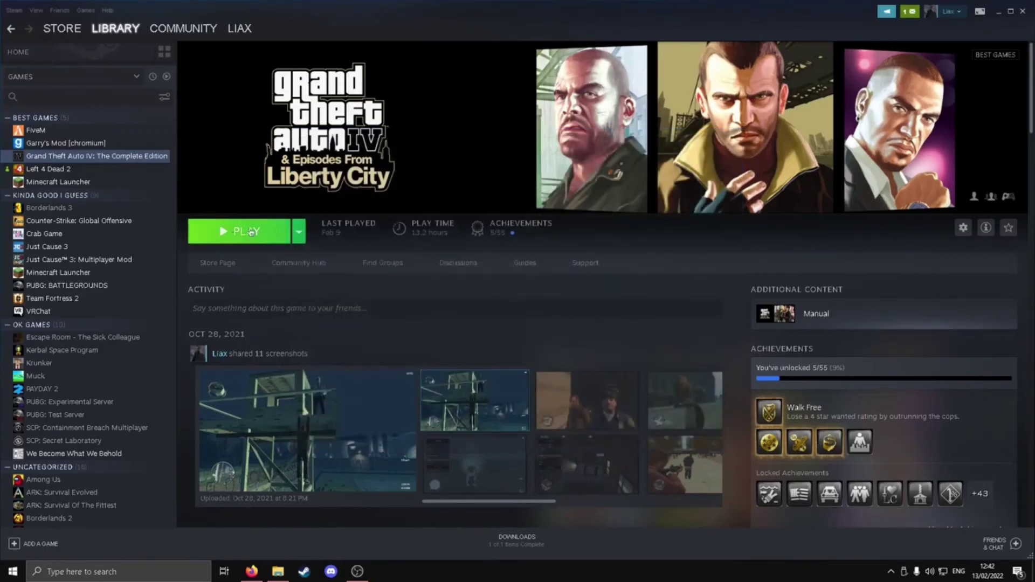